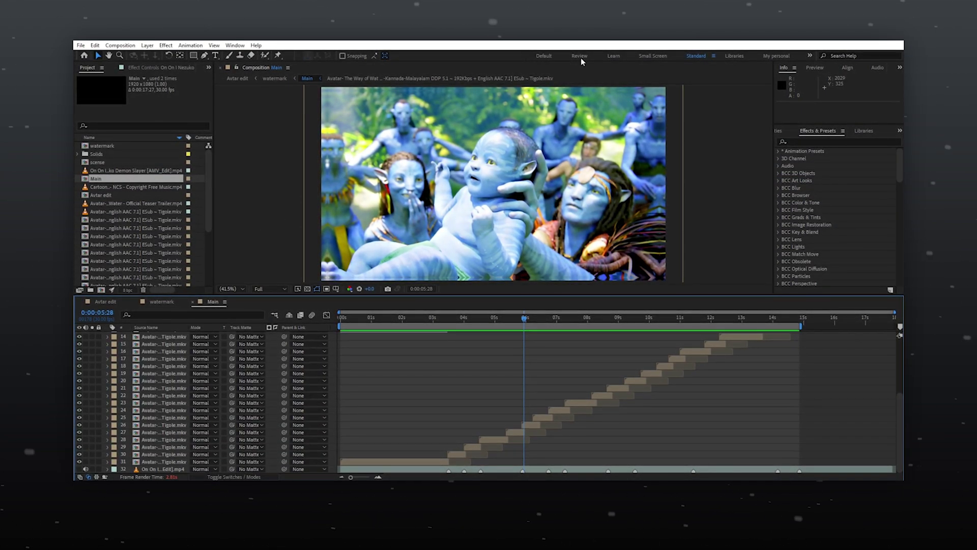
# - Open Animation Composer 3 and AEJuice Pack Manager 4 and dock them beside the composition viewer
pyautogui.click(234, 45)
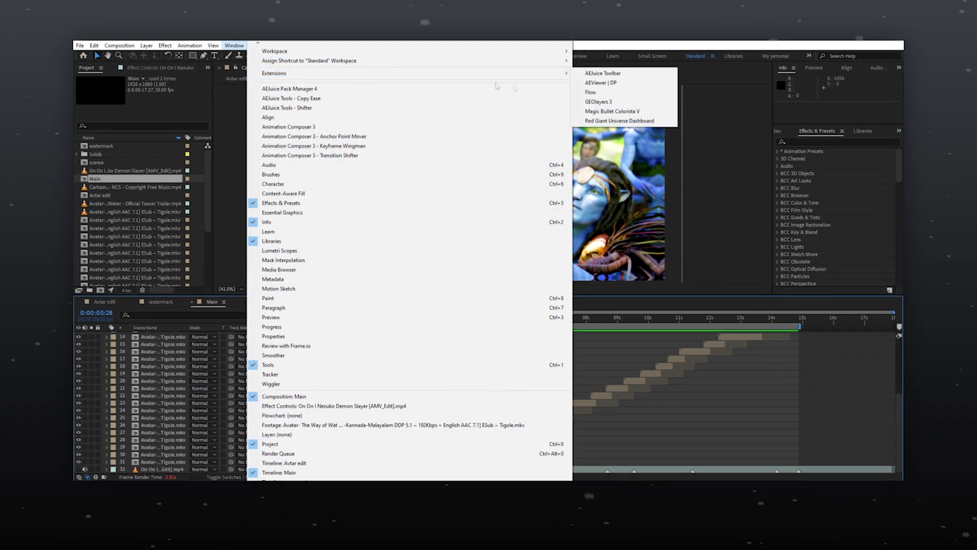
pyautogui.click(438, 126)
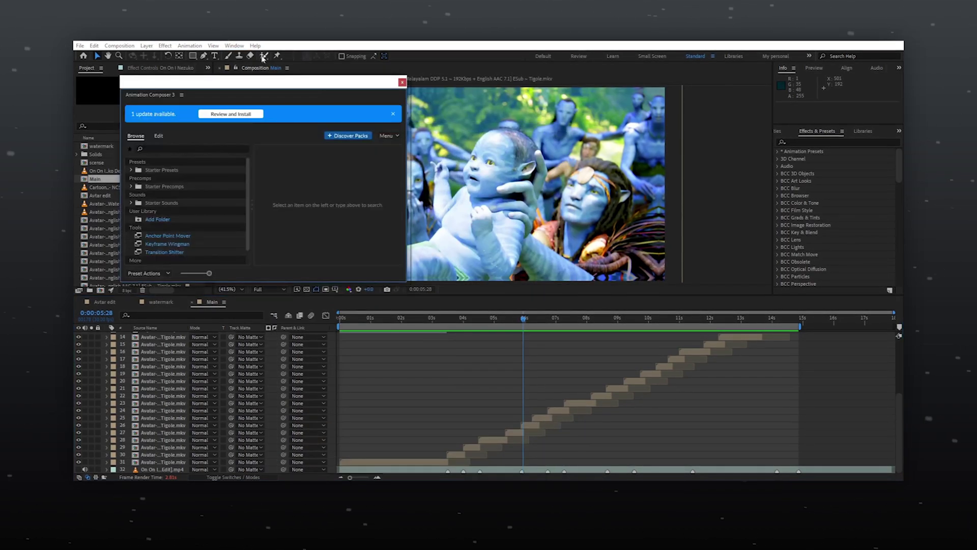
pyautogui.click(234, 45)
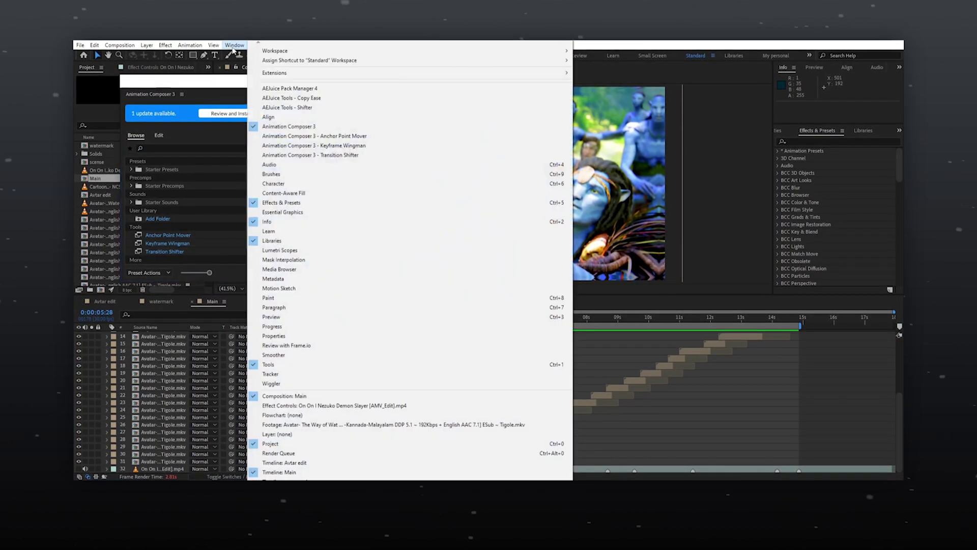
pyautogui.click(324, 90)
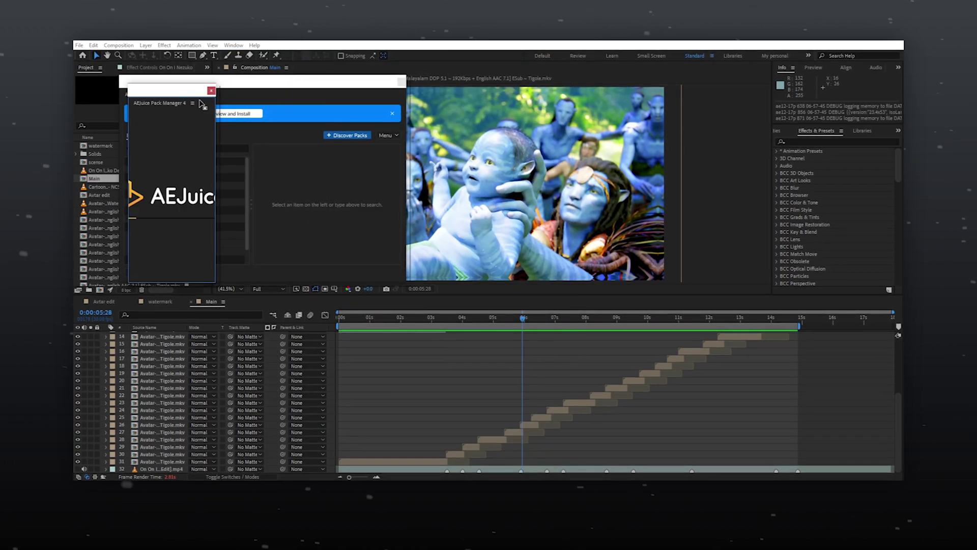
pyautogui.moveTo(289, 84); pyautogui.dragTo(401, 97)
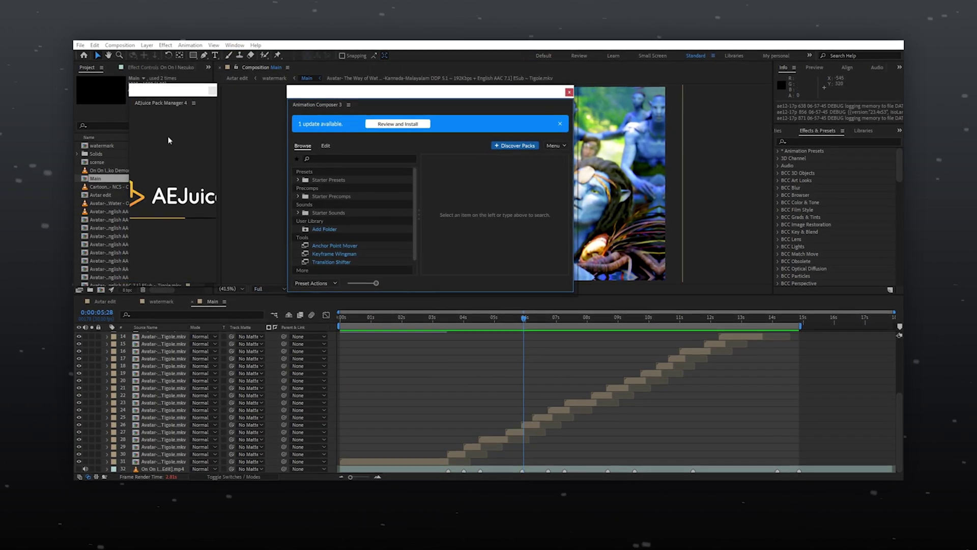
pyautogui.moveTo(330, 106); pyautogui.dragTo(244, 102)
pyautogui.moveTo(161, 103); pyautogui.dragTo(240, 71)
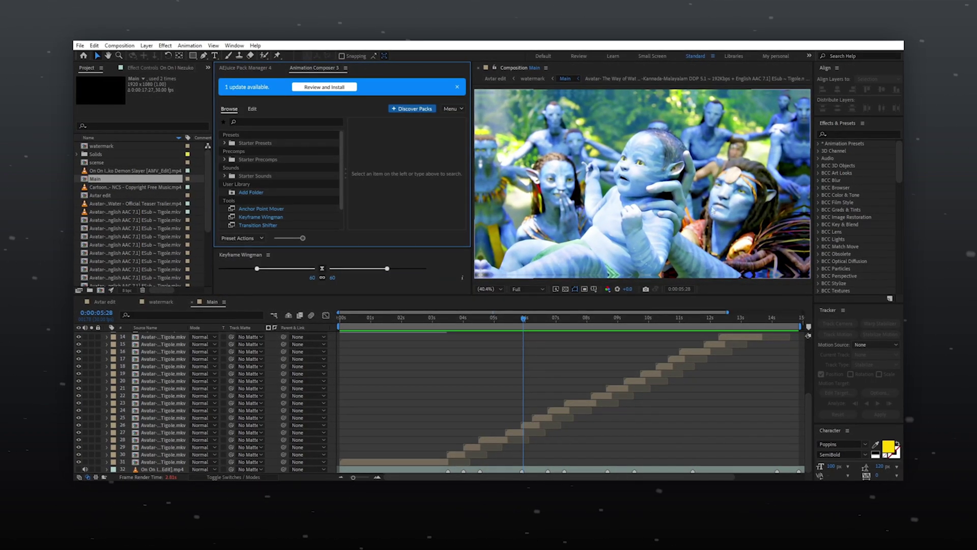
# - Save the current layout as a new workspace named 'My Work'
pyautogui.click(234, 45)
pyautogui.moveTo(459, 51)
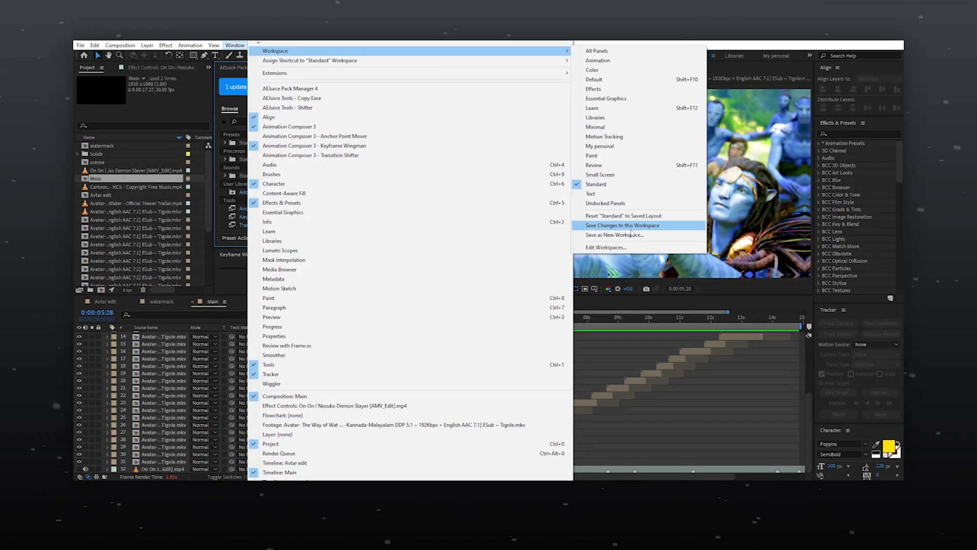
pyautogui.click(614, 235)
pyautogui.write('My Work Space')
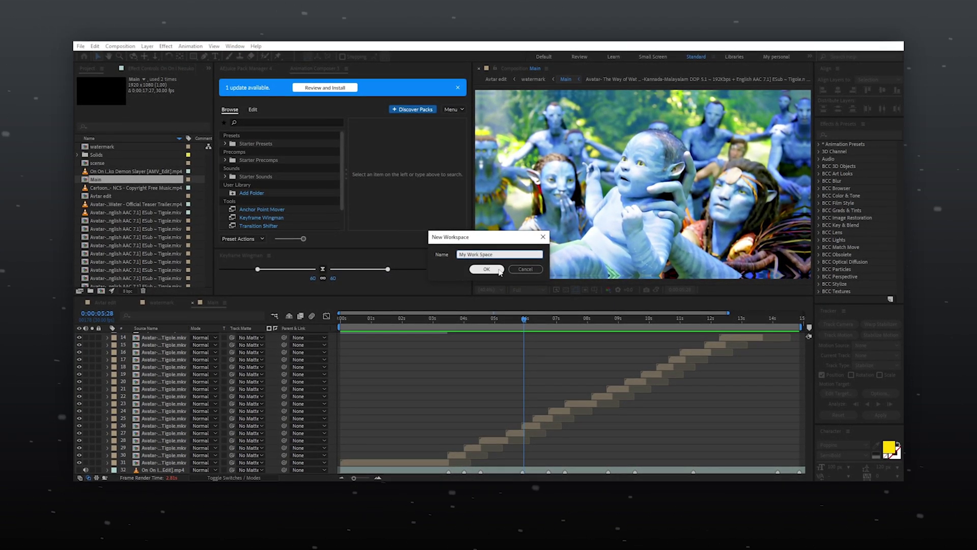
# - Confirm the new workspace, then close the composition viewer and footage panels
pyautogui.click(488, 268)
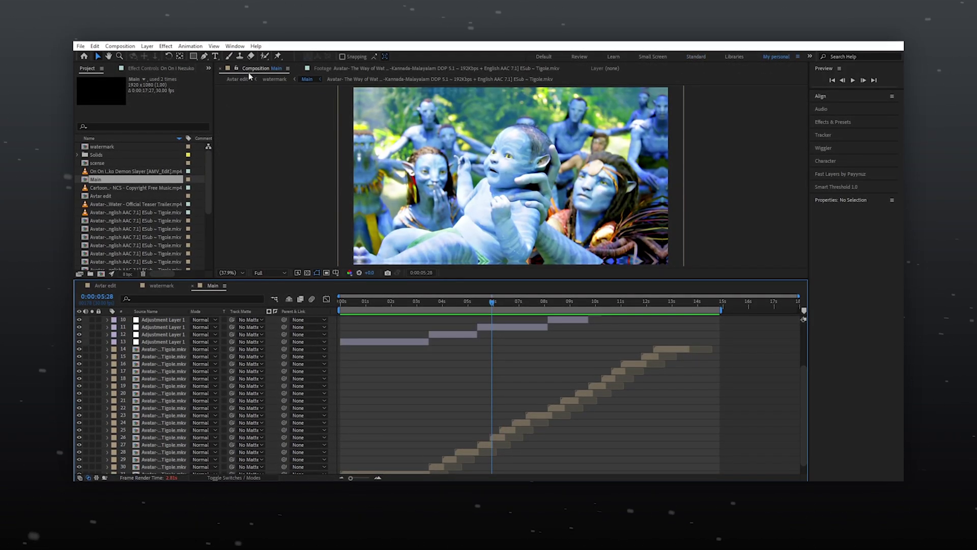
pyautogui.rightClick(252, 69)
pyautogui.click(275, 89)
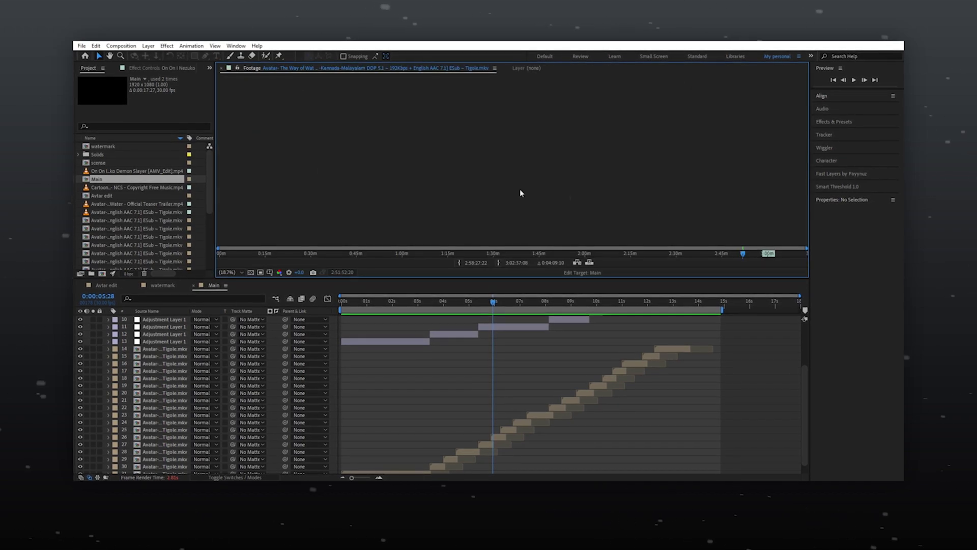
pyautogui.click(414, 74)
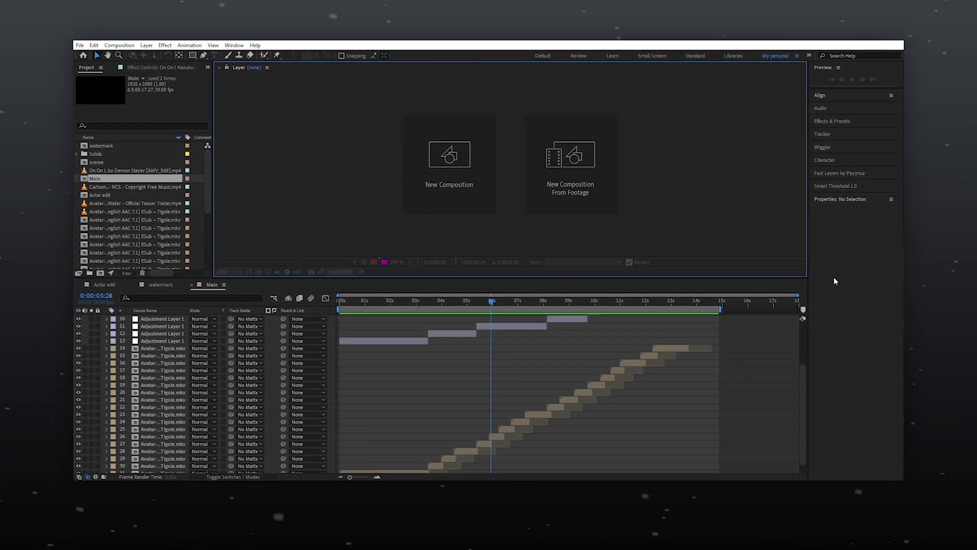
# - Move the time to 0:00:04:09 and reset the My personal workspace to its saved layout
pyautogui.click(450, 302)
pyautogui.click(236, 46)
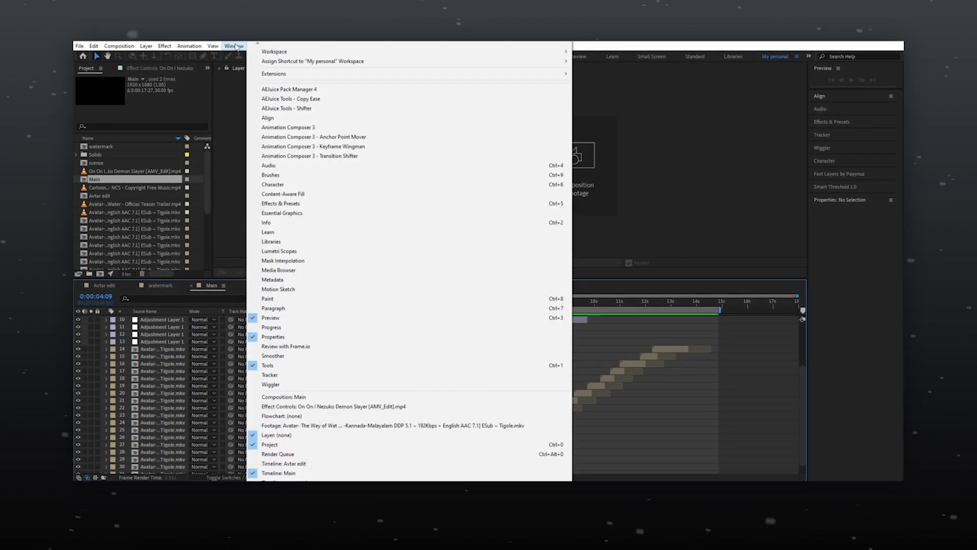
pyautogui.moveTo(285, 52)
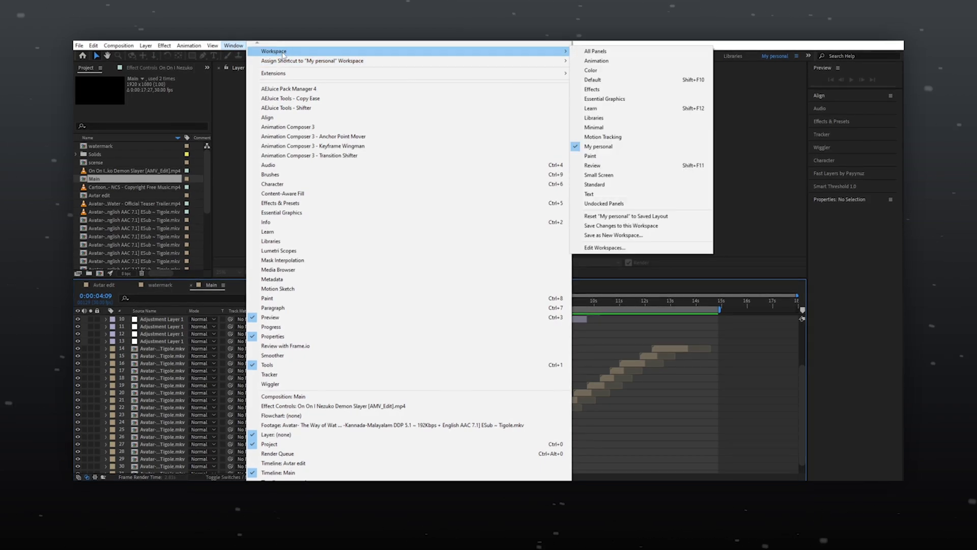
pyautogui.click(635, 217)
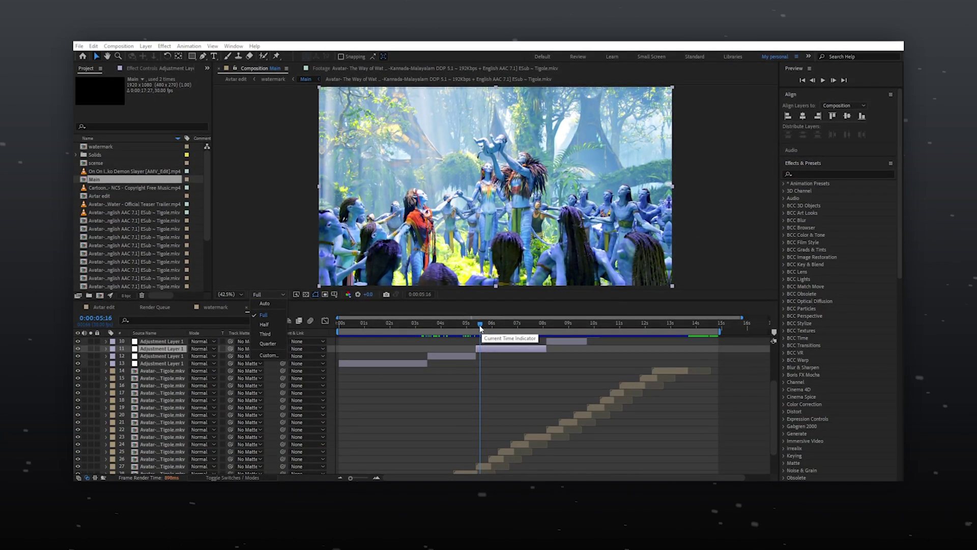
# - Scrub the edit, set preview resolution to Quarter, and play the Main composition from the start
pyautogui.click(489, 326)
pyautogui.moveTo(480, 324)
pyautogui.mouseDown()
pyautogui.moveTo(466, 325)
pyautogui.moveTo(490, 323)
pyautogui.mouseUp()
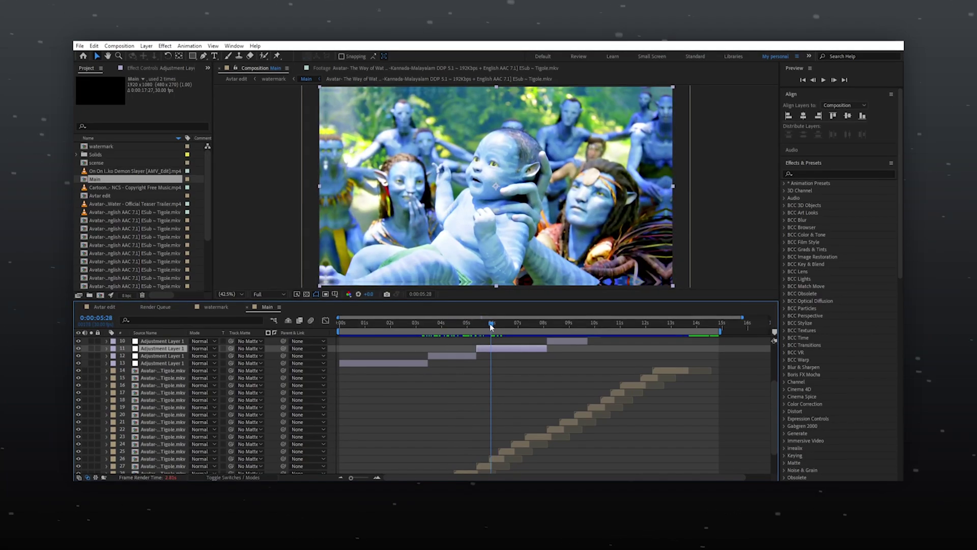
pyautogui.click(270, 294)
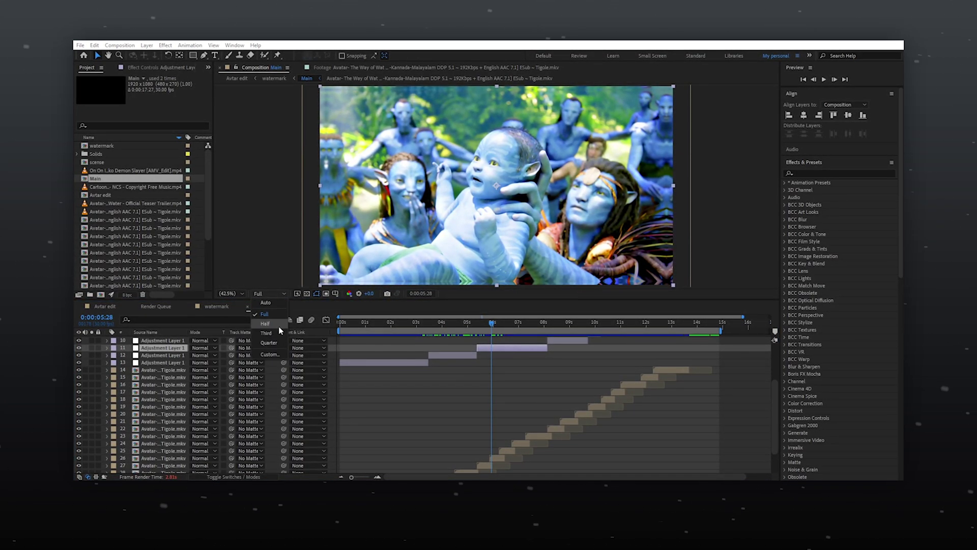
pyautogui.click(280, 343)
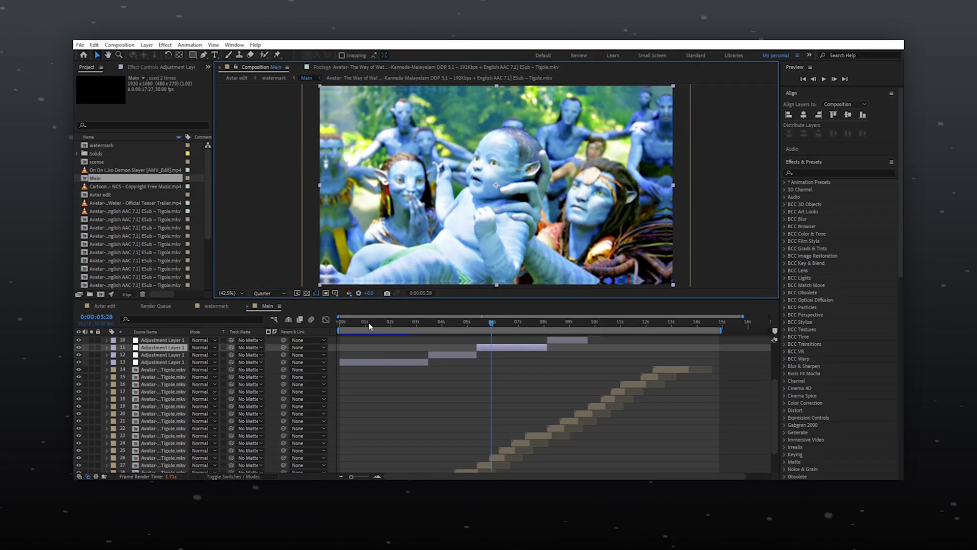
pyautogui.click(339, 322)
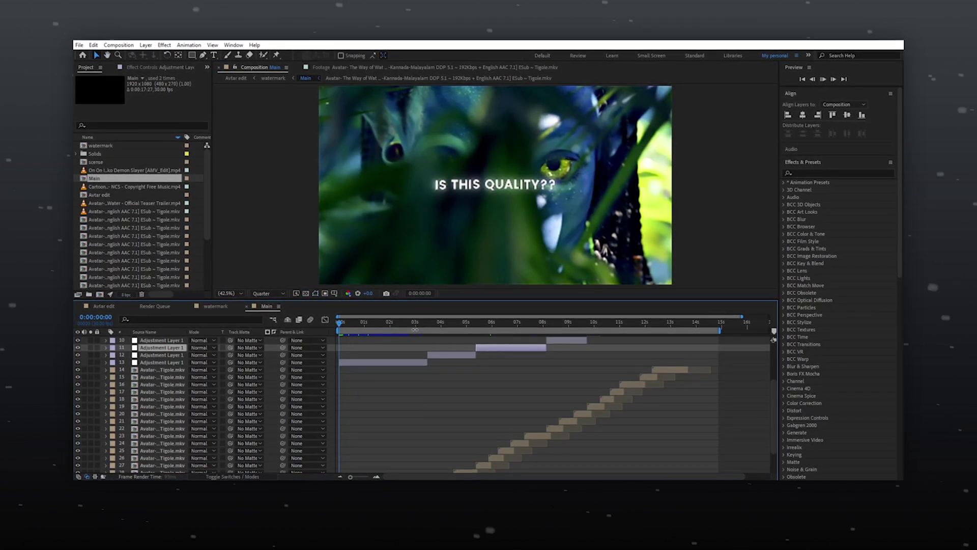
pyautogui.press('space')
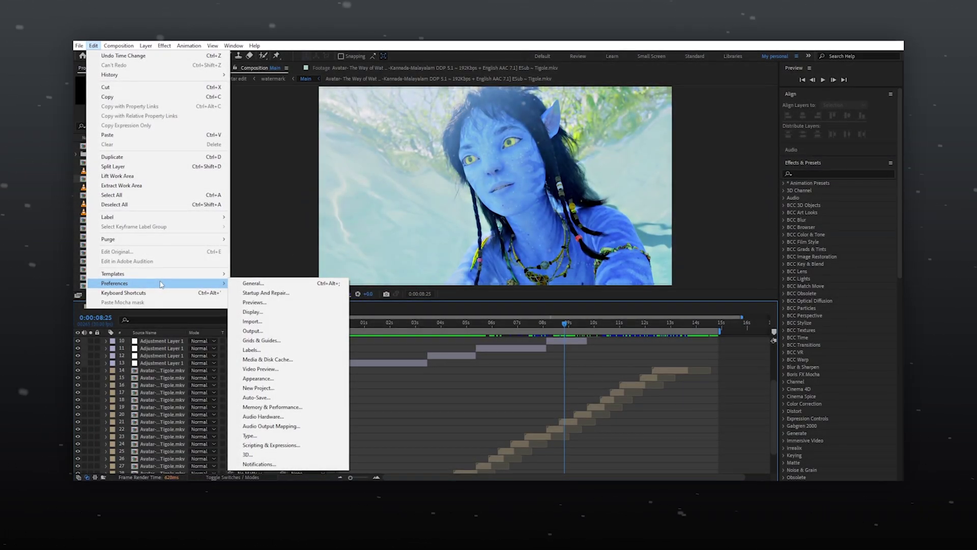
pyautogui.click(398, 352)
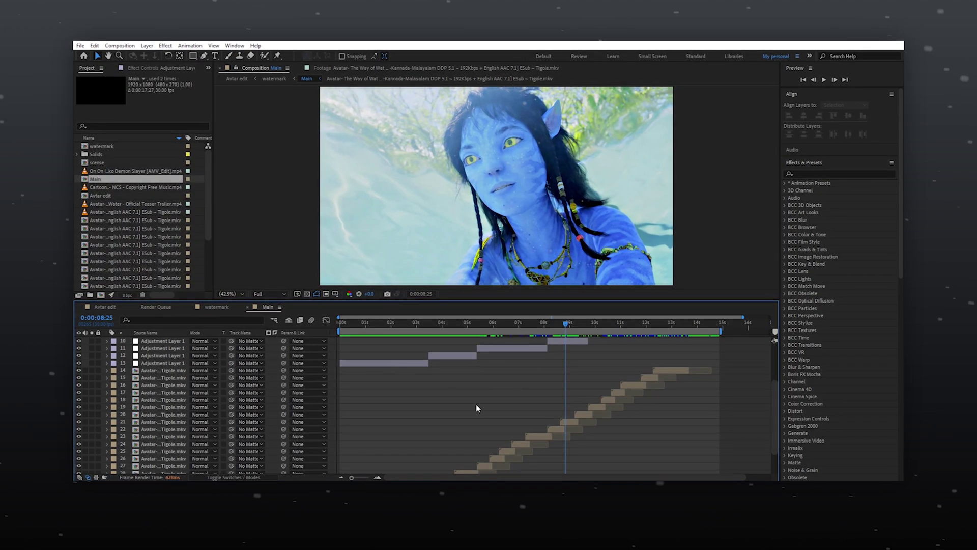
pyautogui.click(95, 46)
pyautogui.moveTo(152, 279)
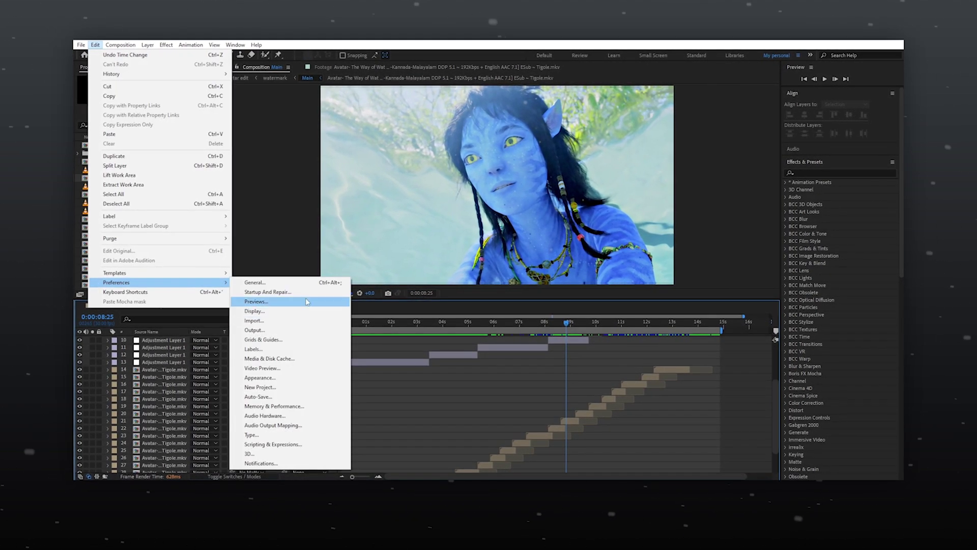
pyautogui.click(284, 420)
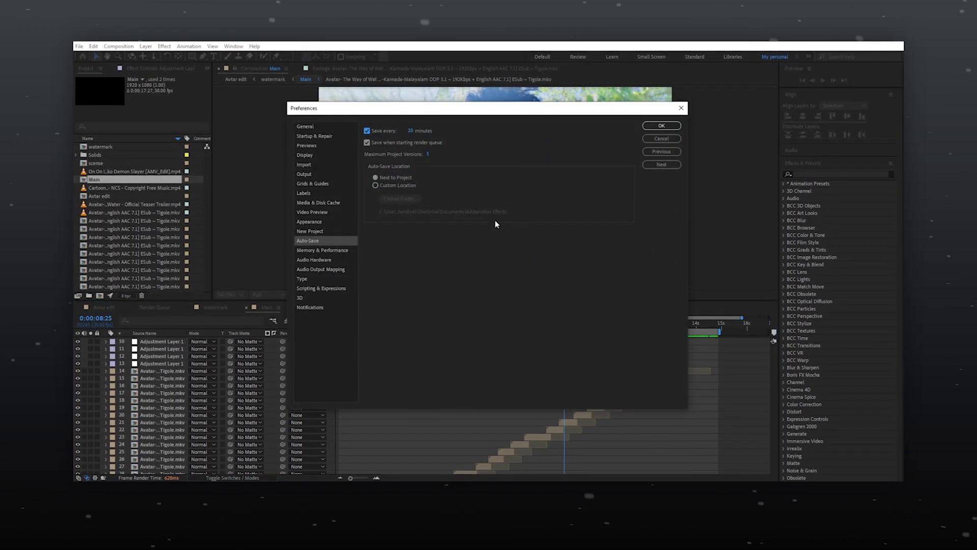
pyautogui.press('Return')
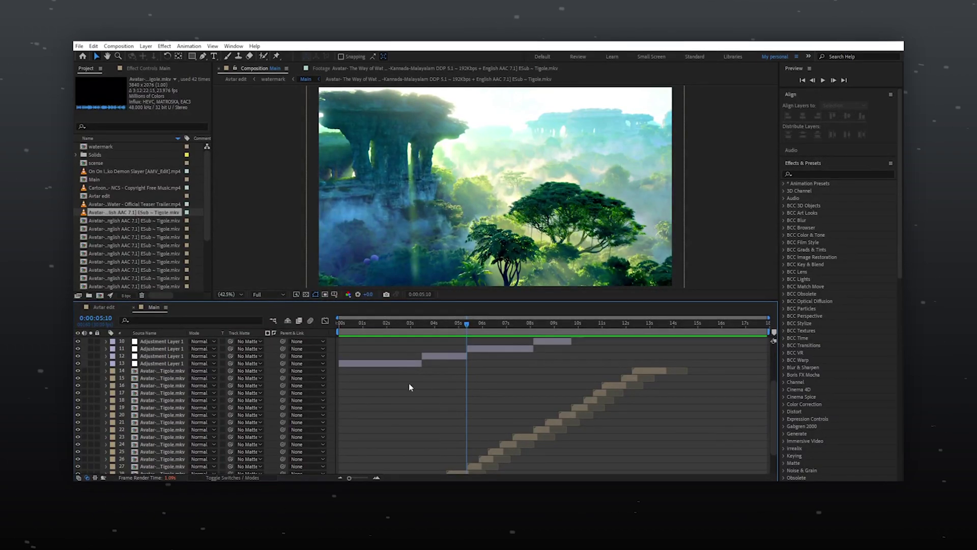
# - Open the Avatar clip in the Footage panel, set its In point to 1:03:39:01, and overlay it into Main
pyautogui.moveTo(492, 332); pyautogui.dragTo(471, 333)
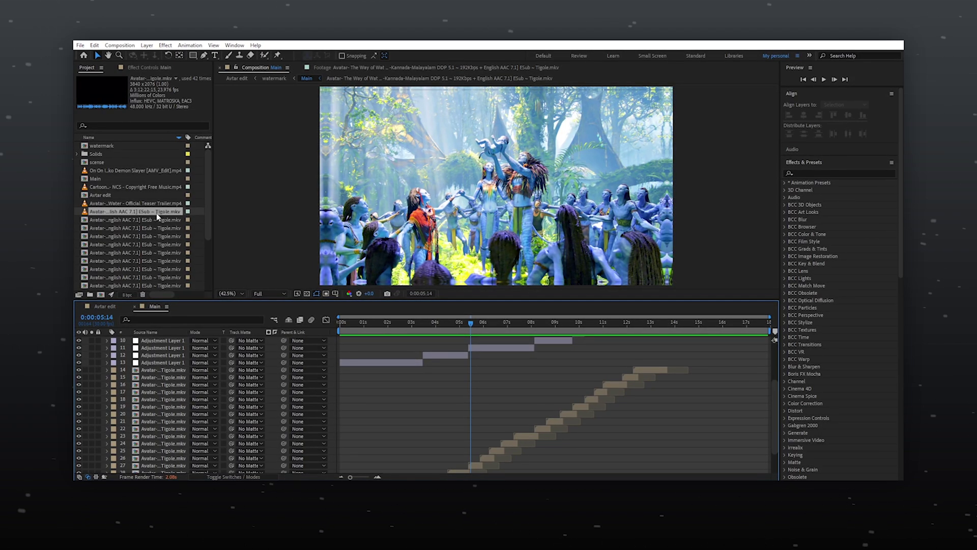
pyautogui.doubleClick(156, 213)
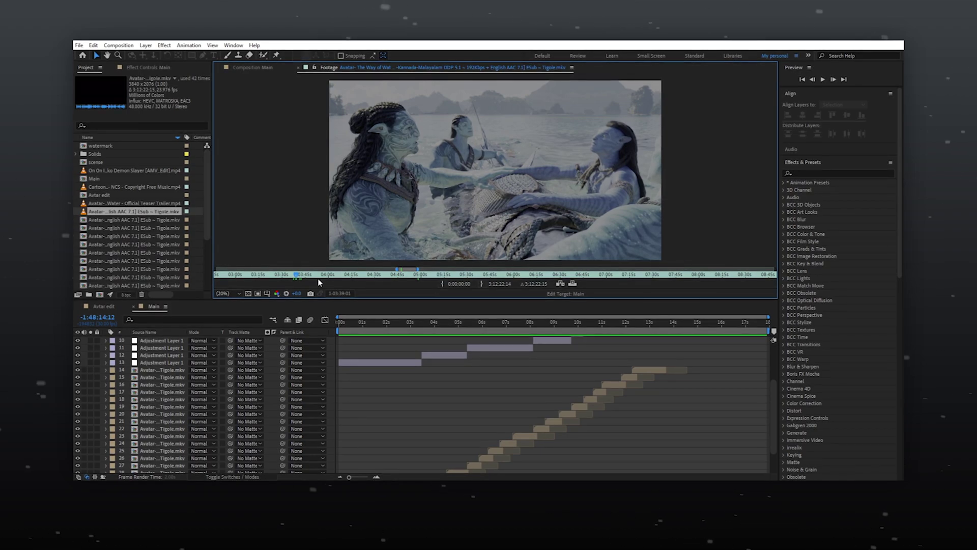
pyautogui.hotkey('alt', '[')
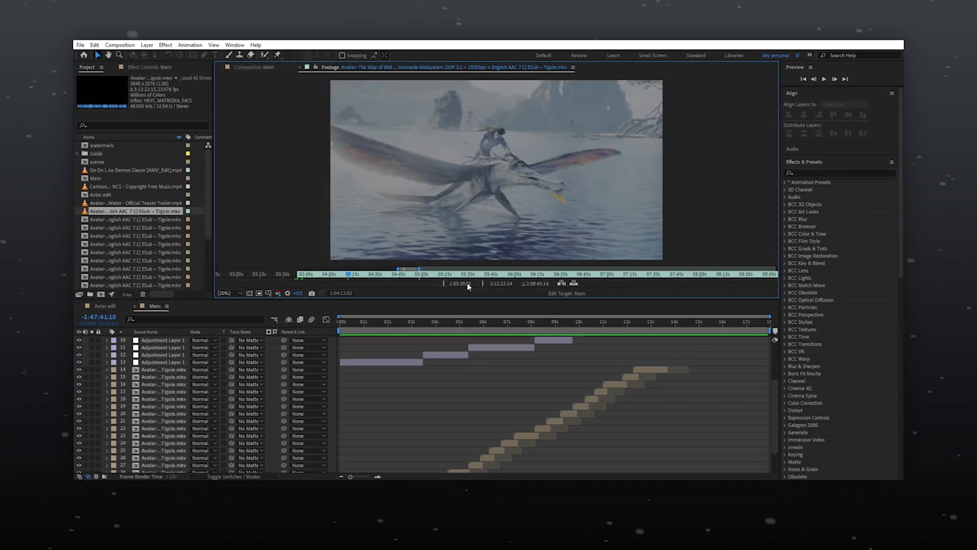
pyautogui.hotkey('ctrl', '/')
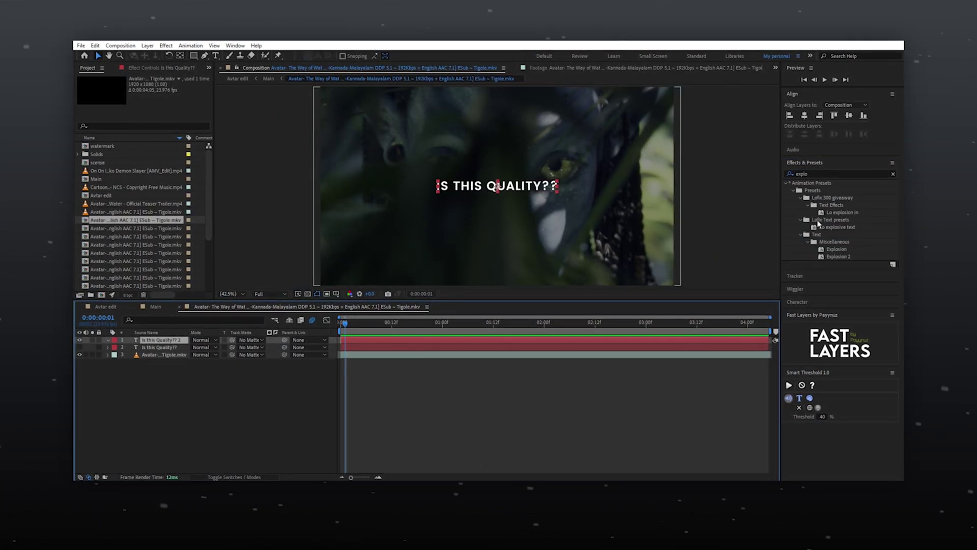
# - Apply the Explosion preset to the title and pull its end keyframes to about 1:01
pyautogui.moveTo(836, 249); pyautogui.dragTo(437, 341)
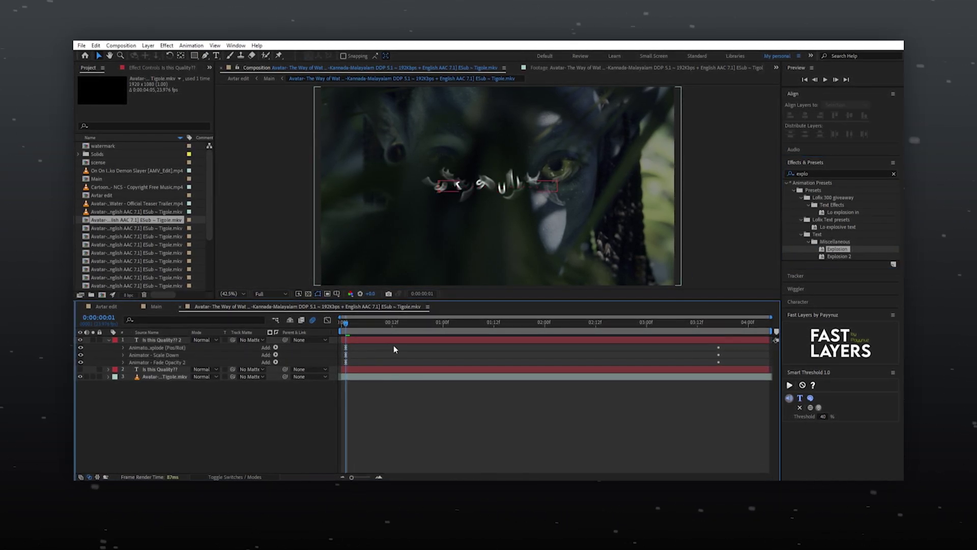
pyautogui.press('u')
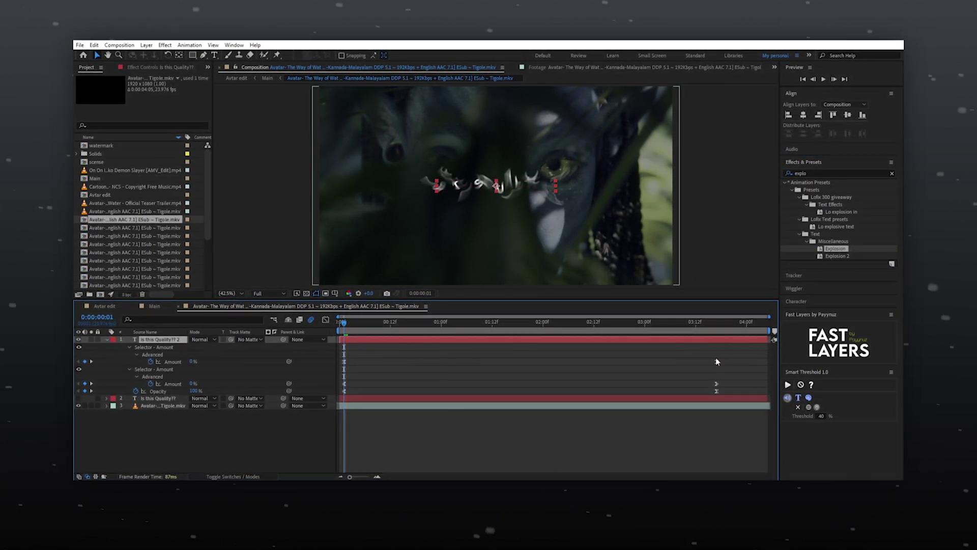
pyautogui.moveTo(682, 349); pyautogui.dragTo(457, 384)
pyautogui.click(325, 320)
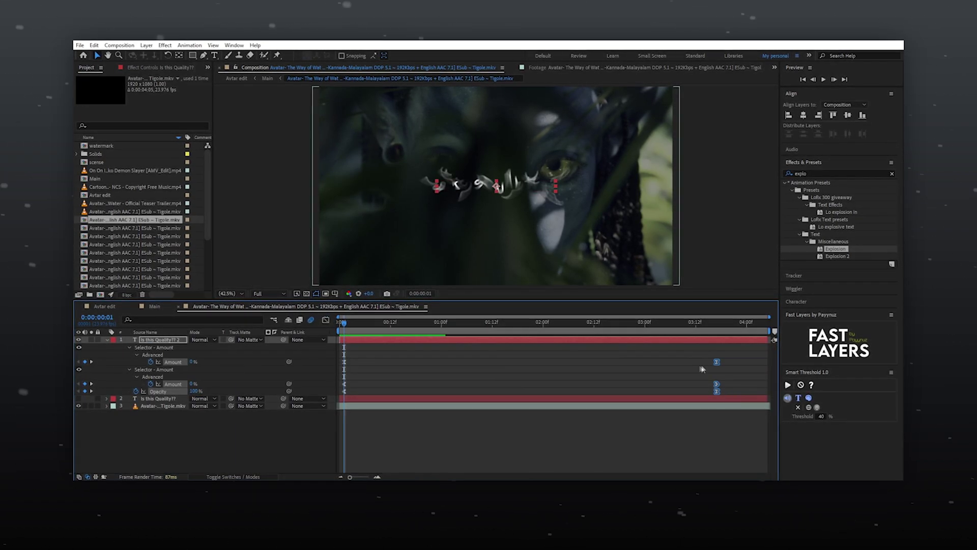
pyautogui.press('space')
pyautogui.press('space')
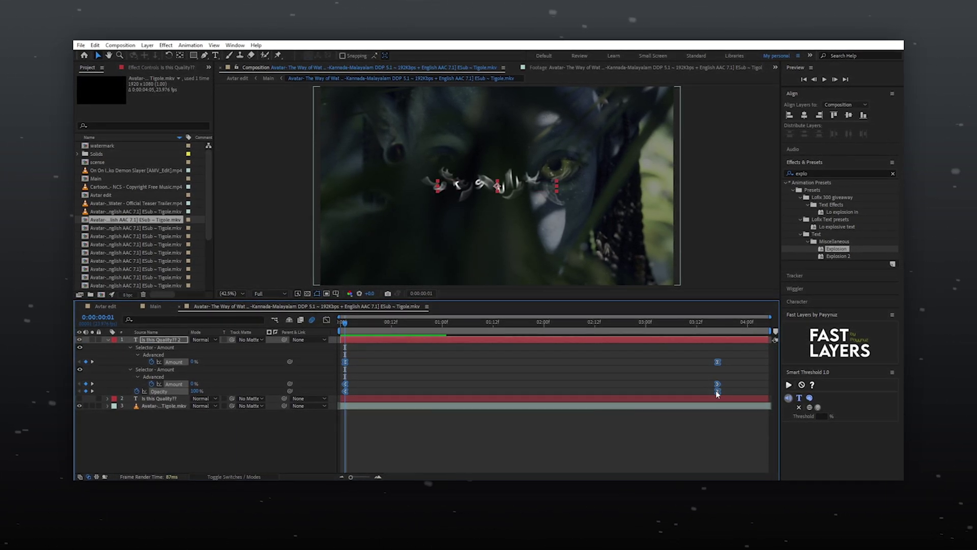
# - Shift the end keyframes earlier, then ease all six title keyframes and inspect their speed curves
pyautogui.moveTo(717, 384); pyautogui.dragTo(407, 381)
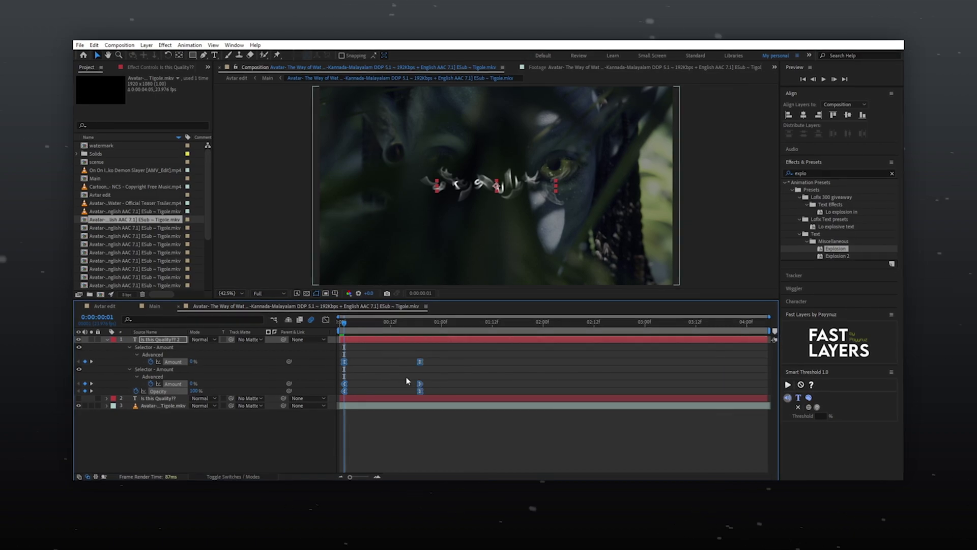
pyautogui.click(325, 320)
pyautogui.click(326, 319)
pyautogui.moveTo(343, 353); pyautogui.dragTo(470, 395)
pyautogui.hotkey('shift', 'F3')
pyautogui.click(441, 346)
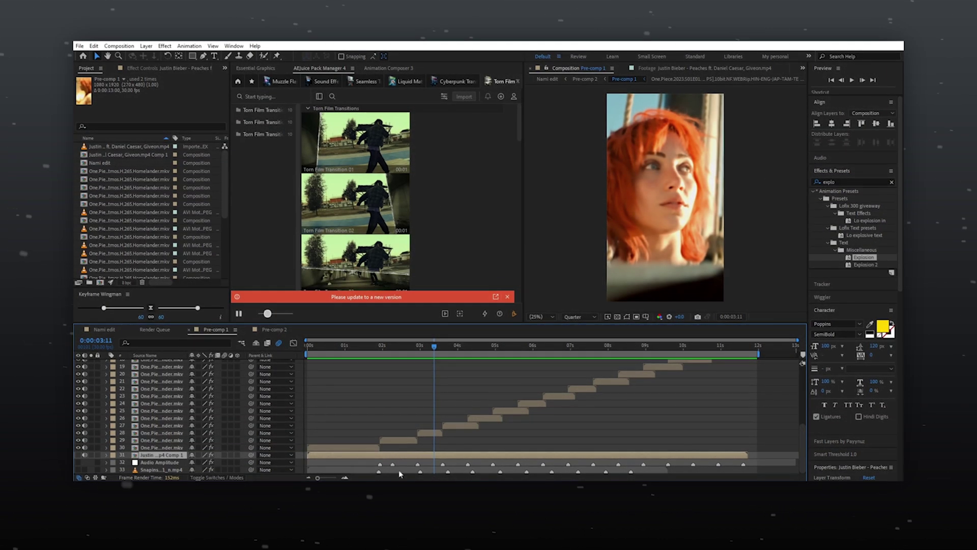
# - Show the song layer's waveform with LL and check the frames at the beats 1:28, 2:28 and 3:18
pyautogui.press('l')
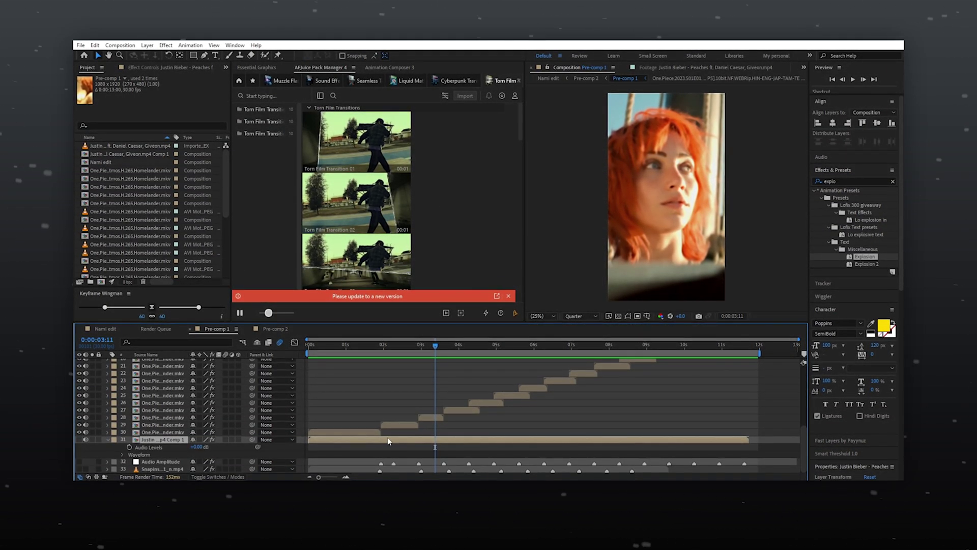
pyautogui.press('l')
pyautogui.press('l')
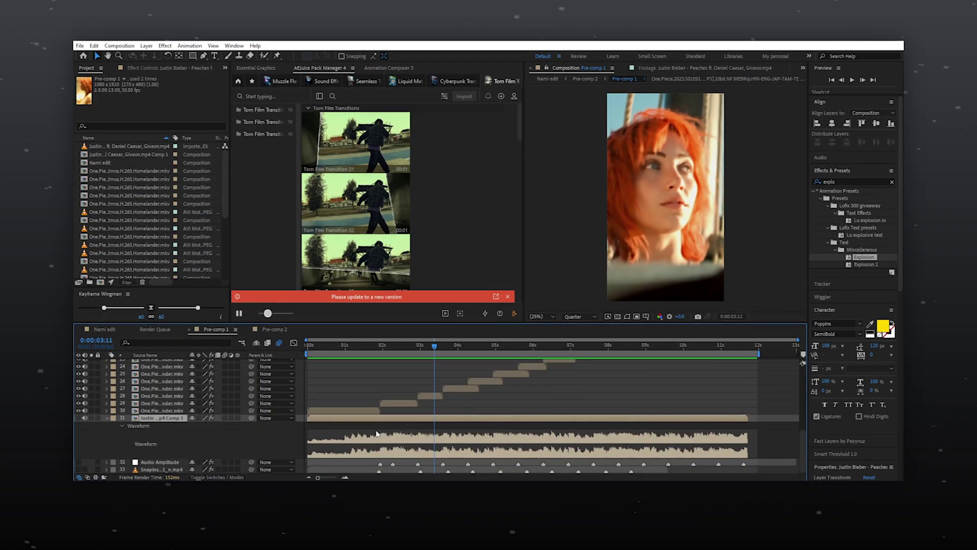
pyautogui.scroll(3, 376, 438)
pyautogui.scroll(3, 376, 437)
pyautogui.click(401, 346)
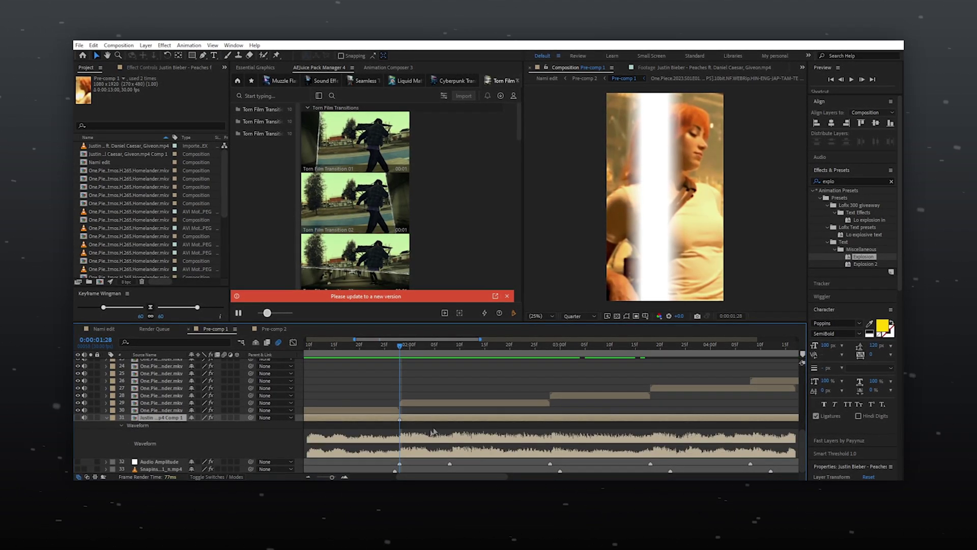
pyautogui.click(553, 346)
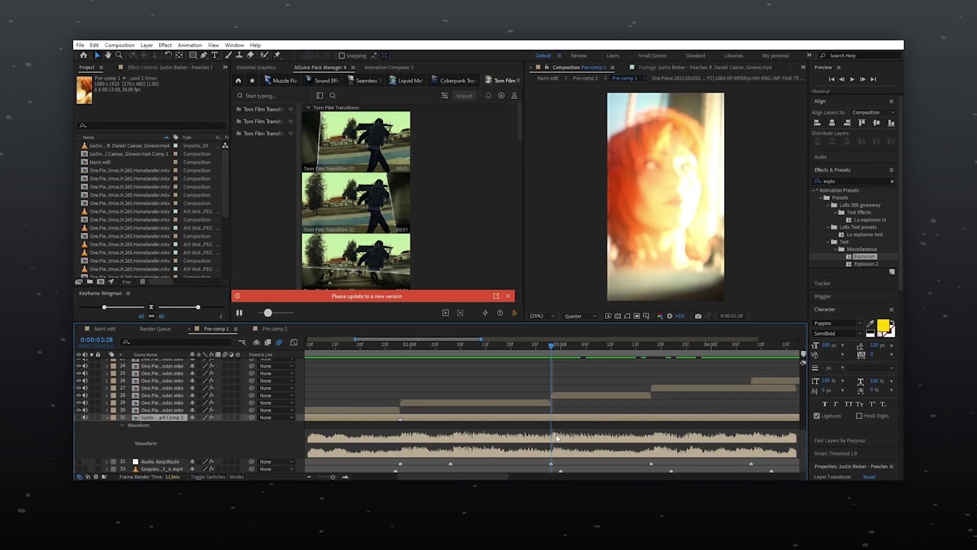
pyautogui.click(652, 346)
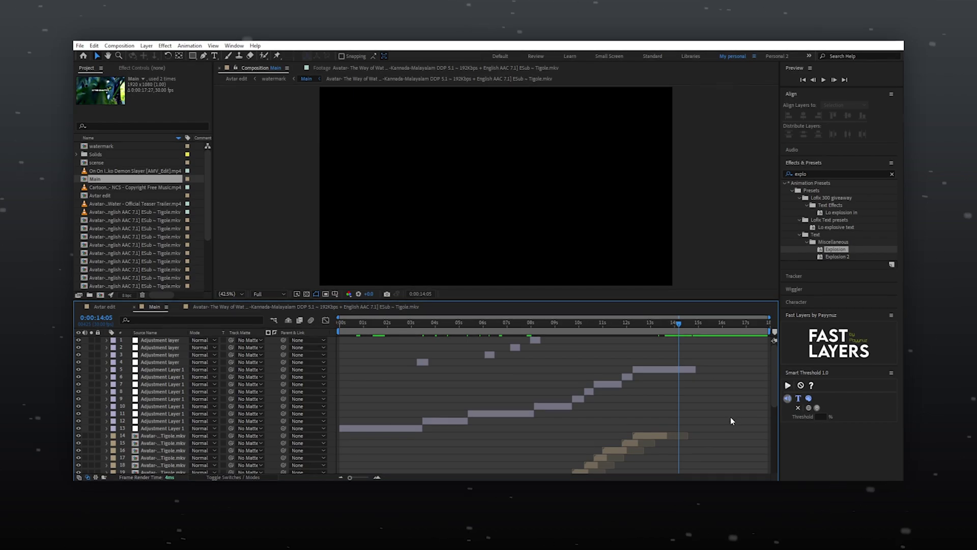
# - Set the work area from 3:14 to 14 seconds, then bring up the File export options
pyautogui.press('n')
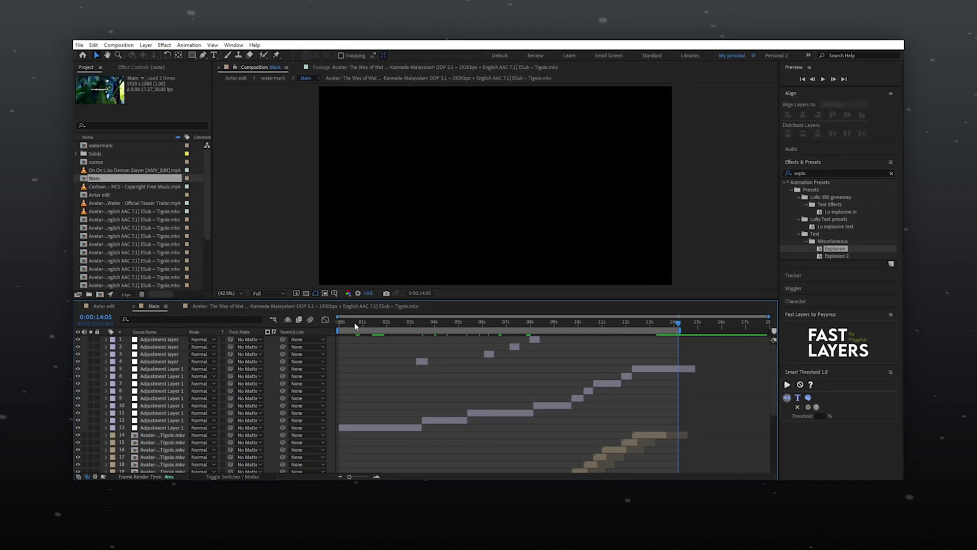
pyautogui.moveTo(356, 326); pyautogui.dragTo(422, 326)
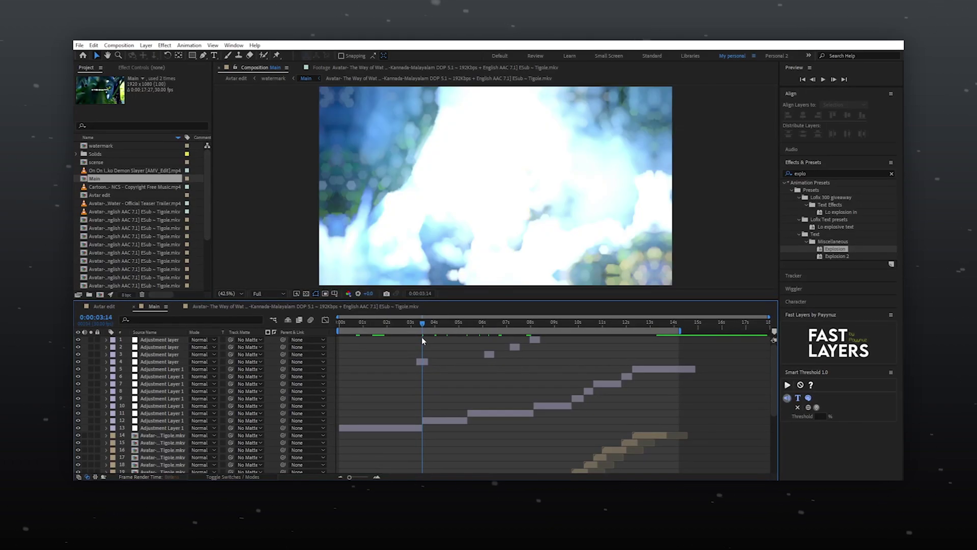
pyautogui.press('b')
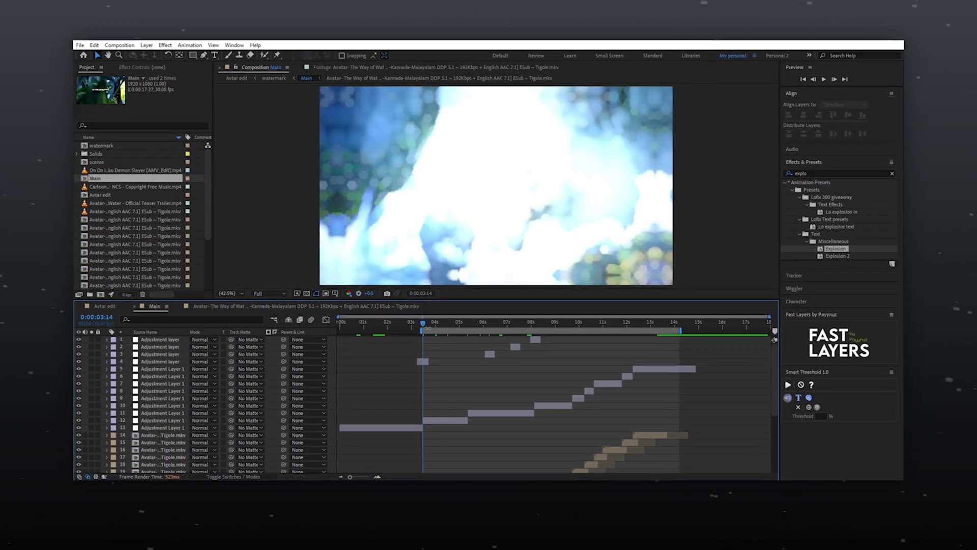
pyautogui.click(81, 45)
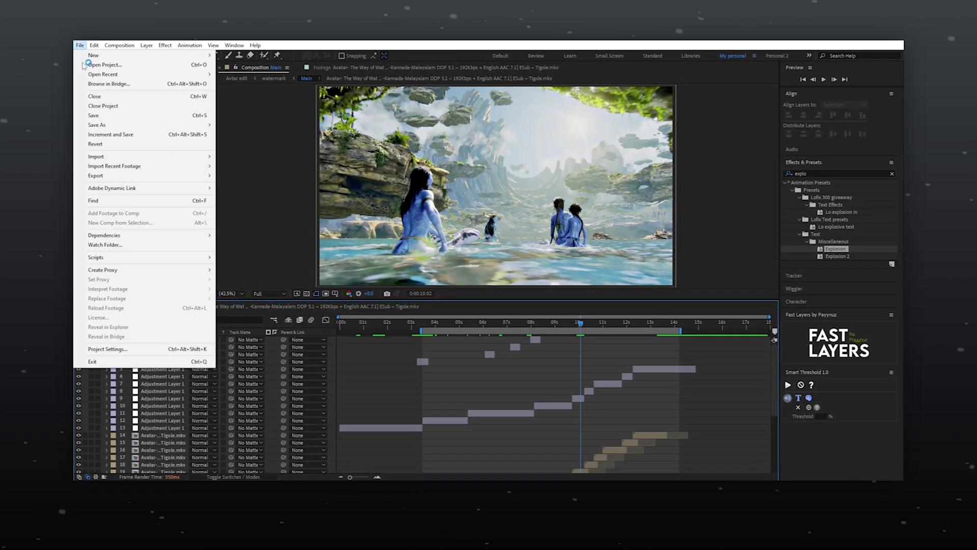
pyautogui.moveTo(199, 175)
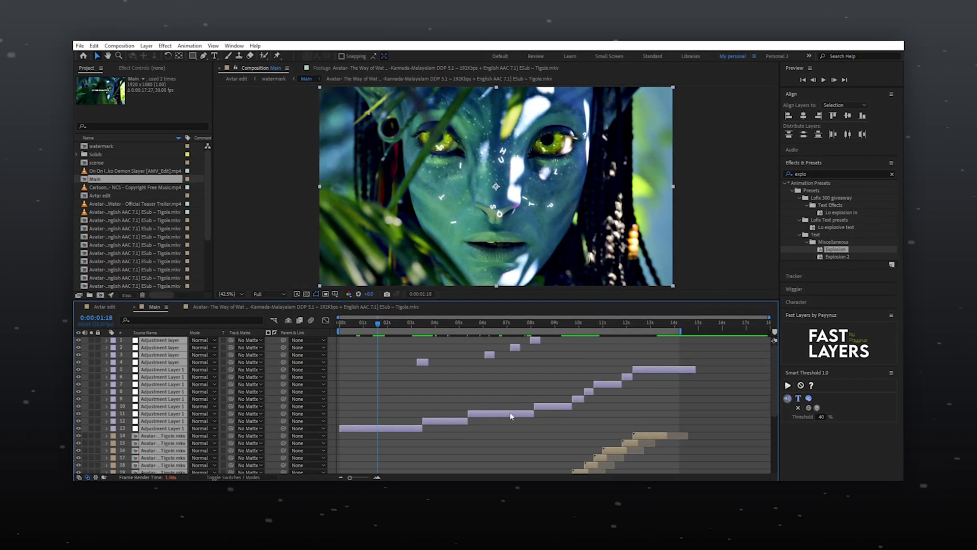
# - Precompose the selected Main layers into a new composition named 'Vertical'
pyautogui.rightClick(511, 416)
pyautogui.click(539, 349)
pyautogui.write('Vertical')
pyautogui.press('Return')
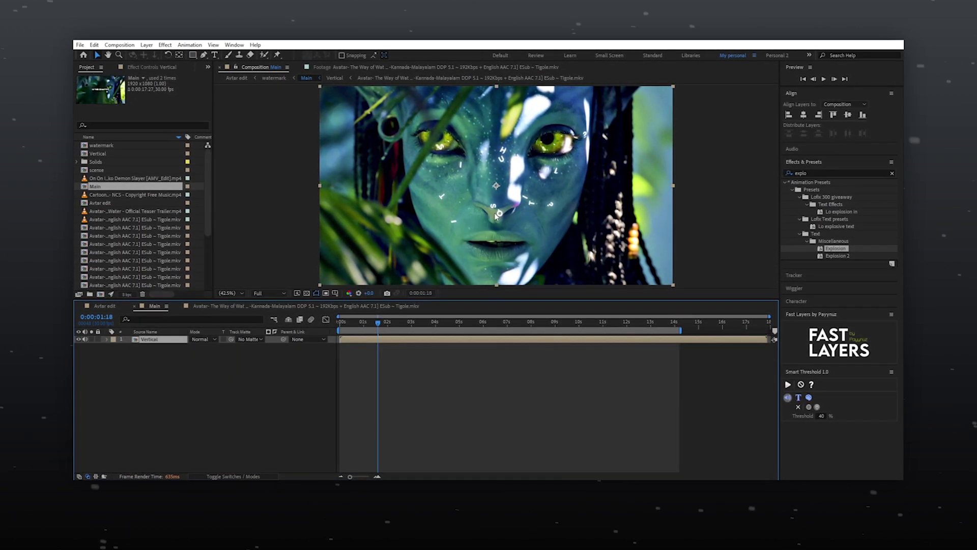
pyautogui.click(444, 352)
# - Change the composition size to 1080×1920
pyautogui.click(118, 46)
pyautogui.click(138, 62)
pyautogui.click(421, 206)
pyautogui.write('1080')
pyautogui.press('Tab')
pyautogui.write('1920')
pyautogui.press('Return')
# - Rotate the Vertical layer 90° to fill the vertical frame
pyautogui.hotkey('ctrl', 'a')
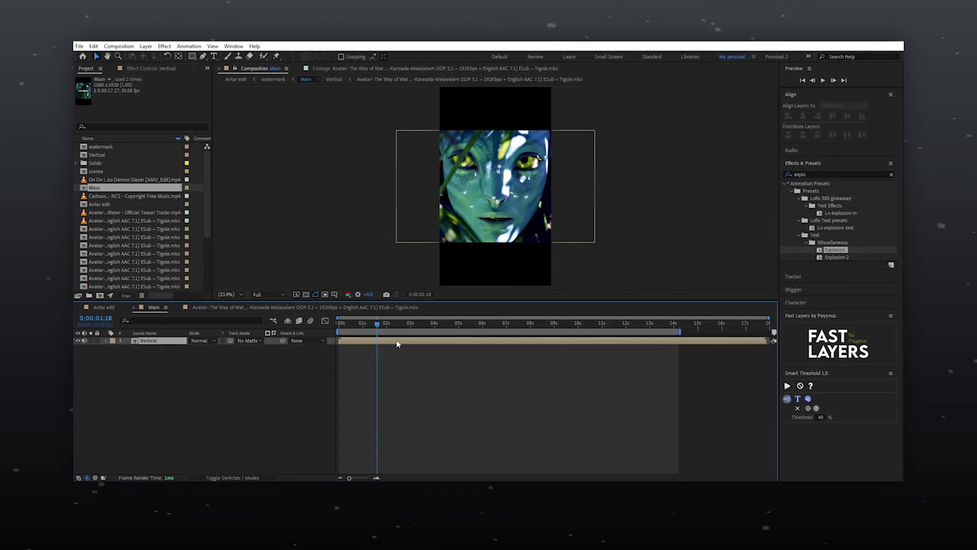
pyautogui.press('r')
pyautogui.moveTo(212, 351); pyautogui.dragTo(330, 365)
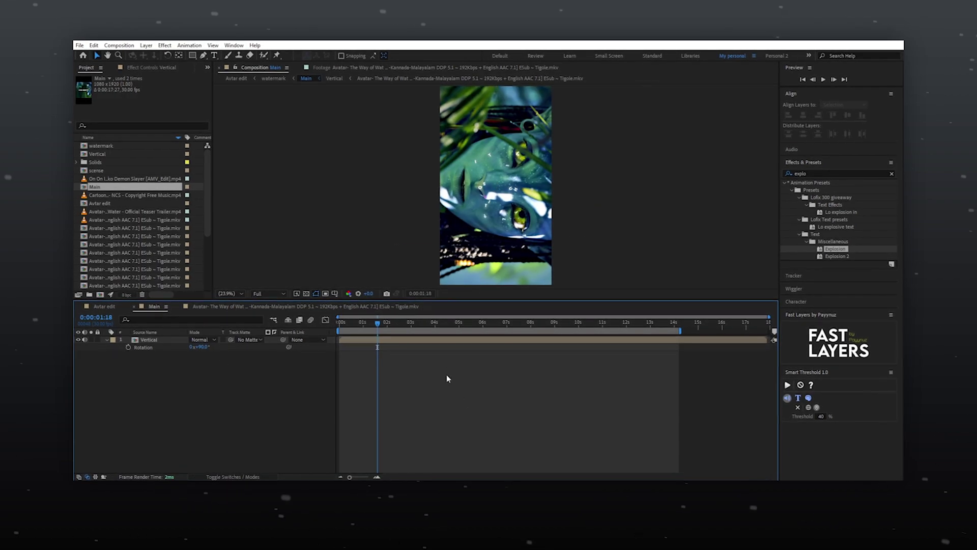